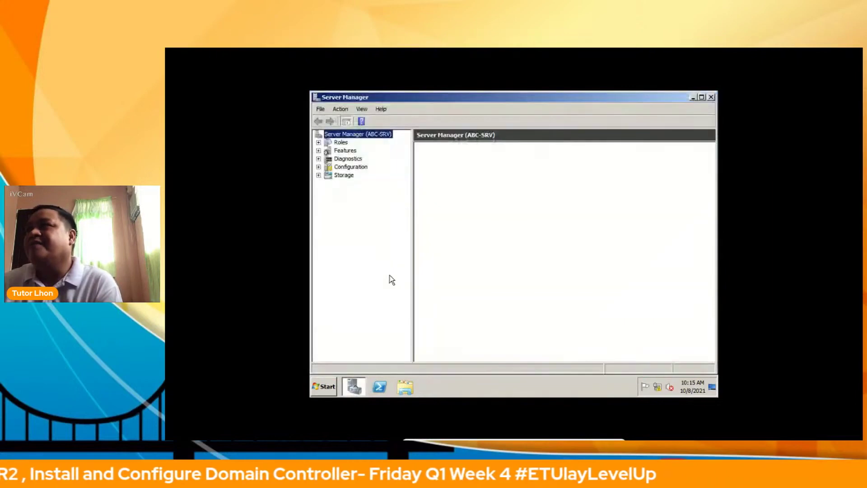
Add the Active Directory Domain Services role to the server and install it
{"action": "left_click", "coordinate": [336, 143]}
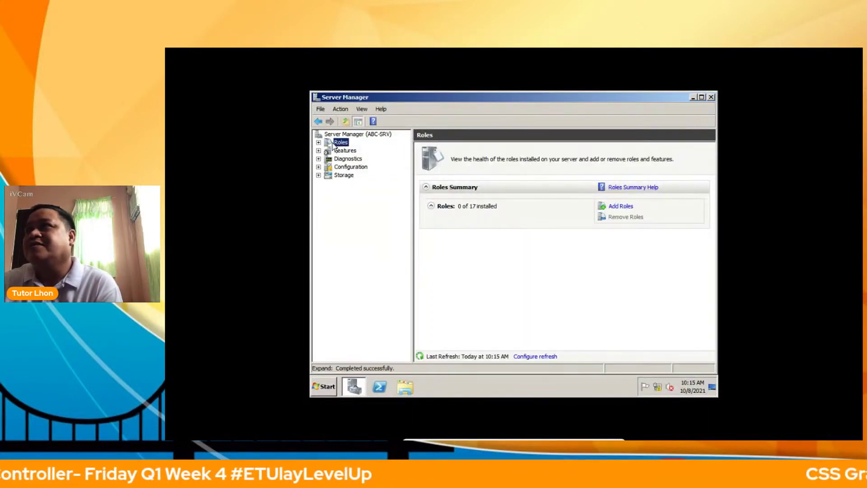
{"action": "left_click", "coordinate": [621, 206]}
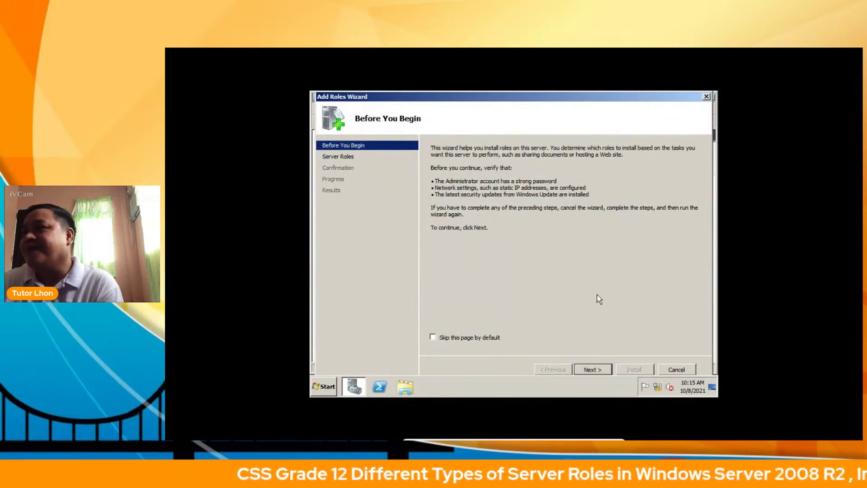
{"action": "left_click", "coordinate": [593, 370]}
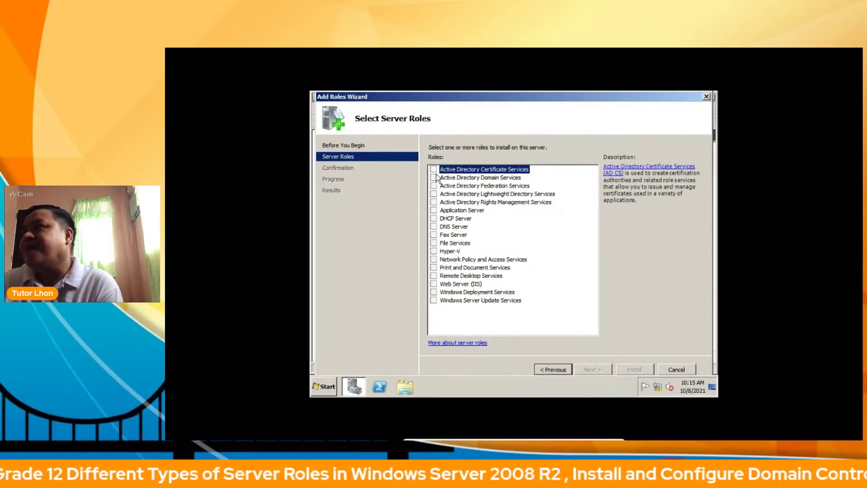
{"action": "left_click", "coordinate": [433, 178]}
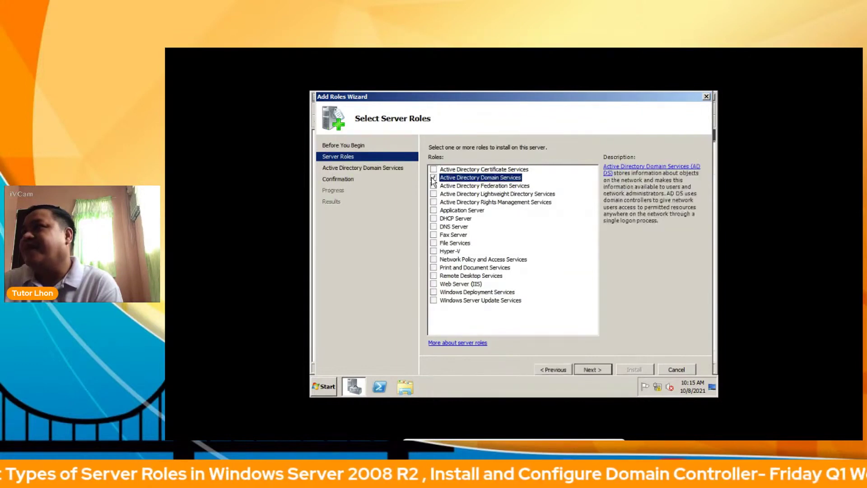
{"action": "left_click", "coordinate": [592, 369]}
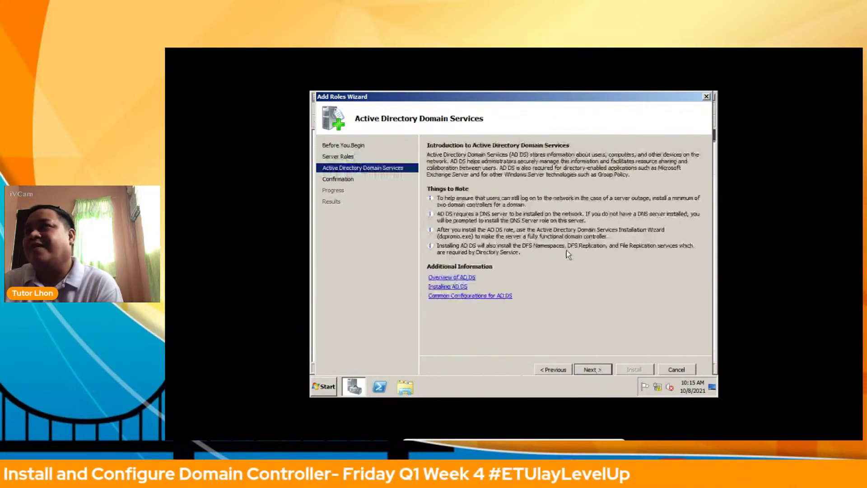
{"action": "left_click", "coordinate": [597, 370]}
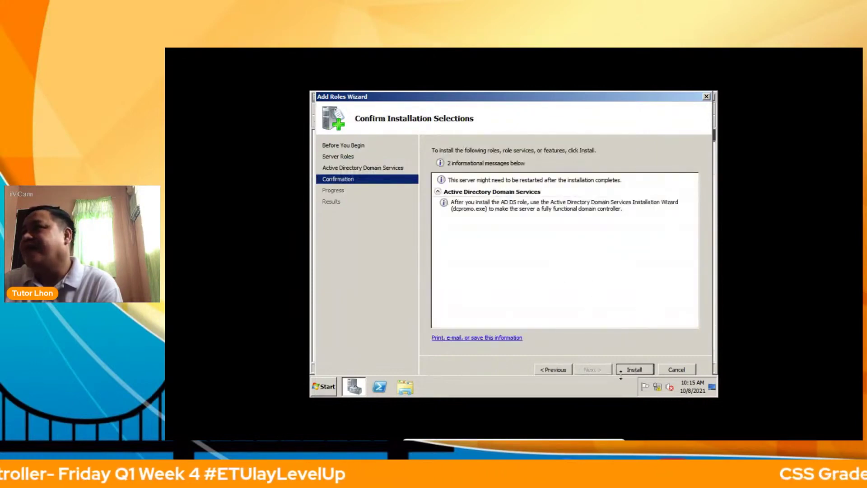
{"action": "left_click", "coordinate": [635, 370]}
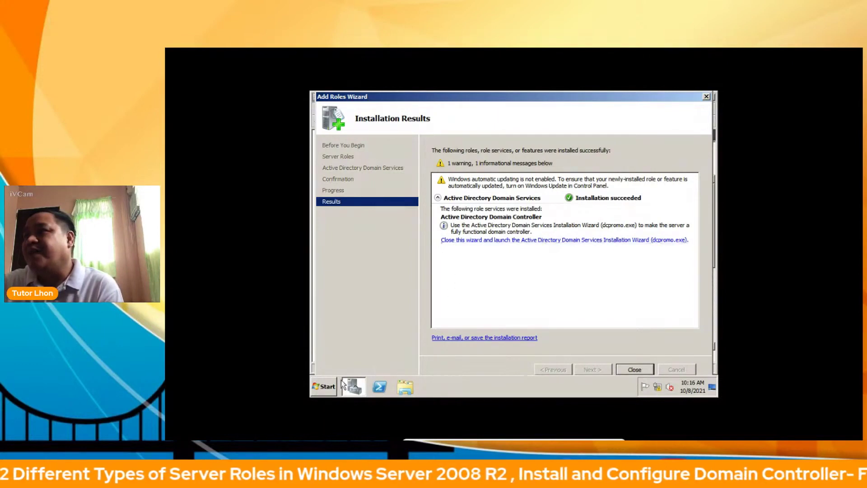
Launch dcpromo and set the deployment configuration to create a new domain in a new forest
{"action": "left_click", "coordinate": [326, 387]}
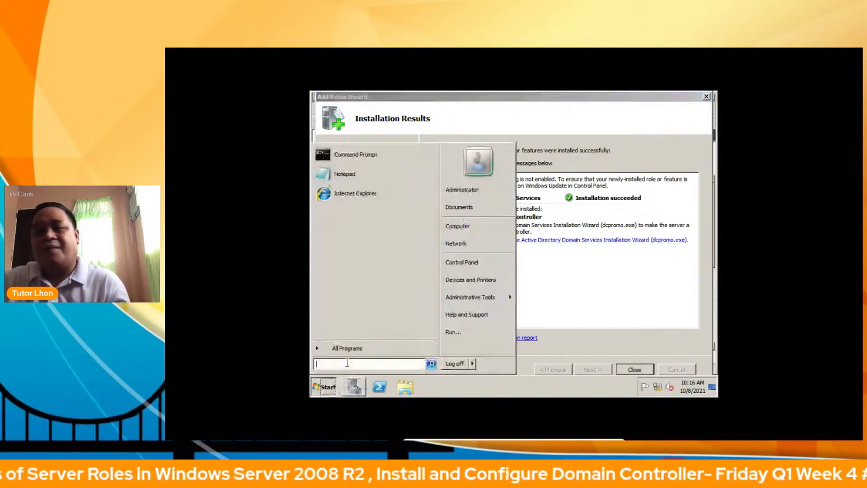
{"action": "type", "text": "dcpromo"}
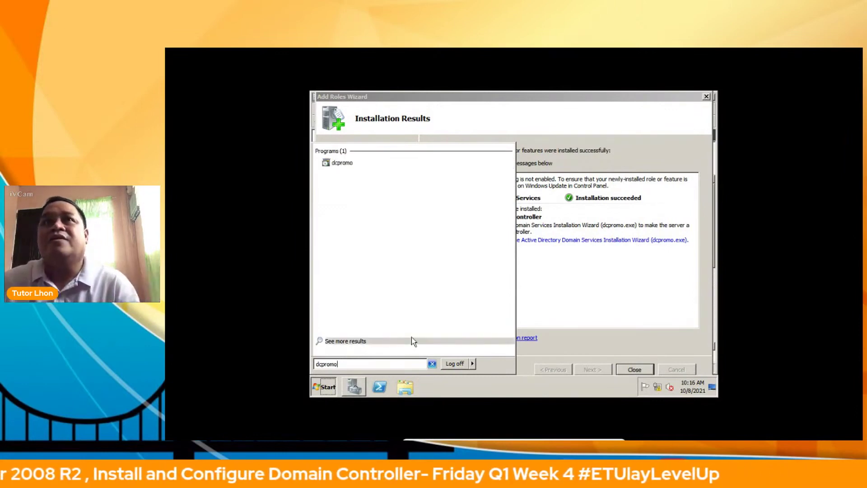
{"action": "left_click", "coordinate": [352, 162]}
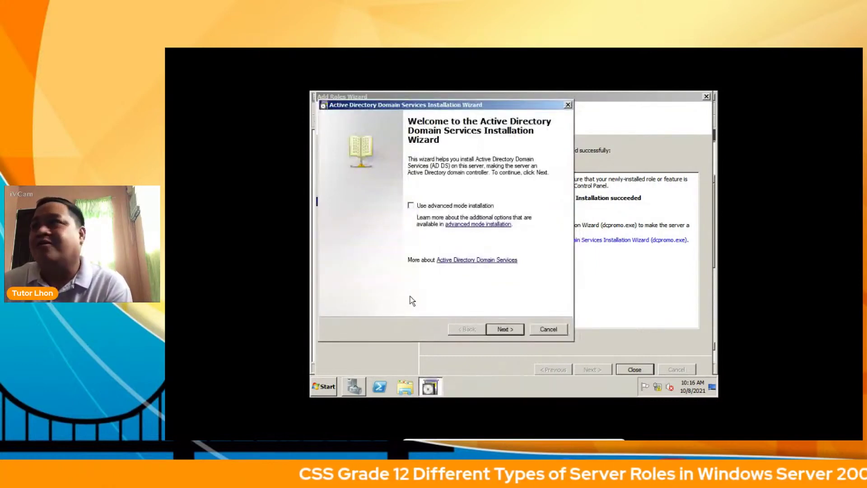
{"action": "left_click", "coordinate": [508, 332]}
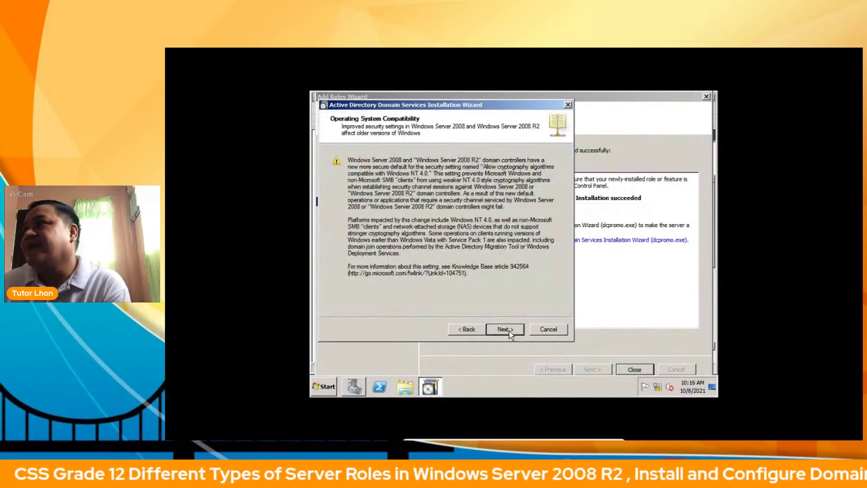
{"action": "left_click", "coordinate": [505, 329]}
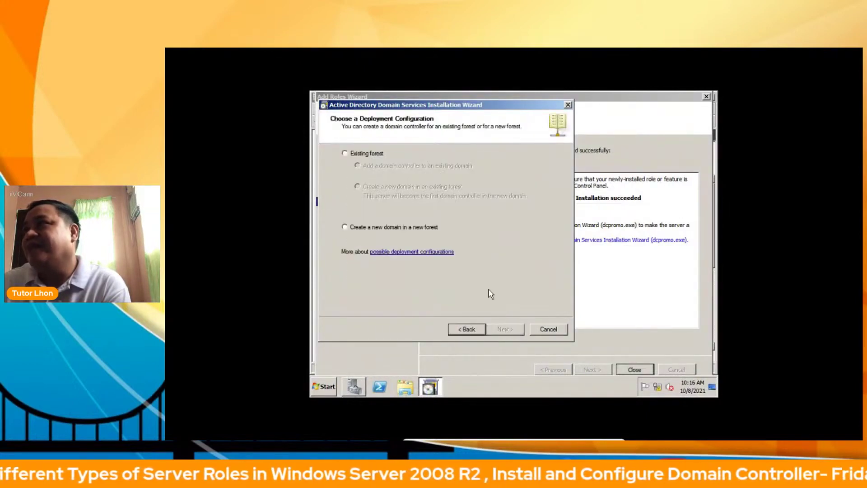
{"action": "left_click", "coordinate": [346, 228]}
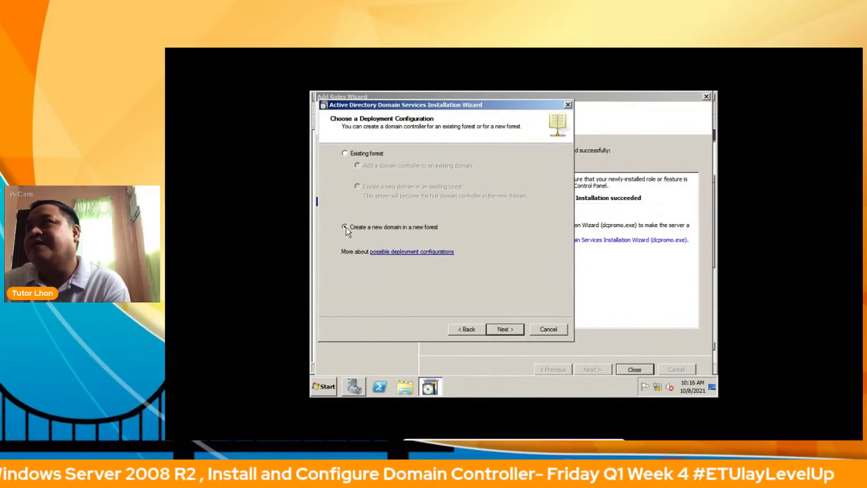
{"action": "left_click", "coordinate": [501, 329]}
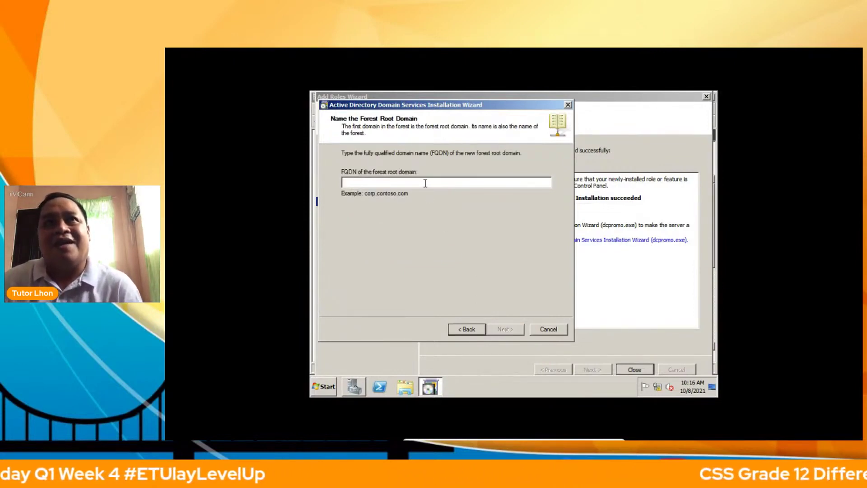
Name the forest root domain abc.grocery.local and continue
{"action": "type", "text": "ab"}
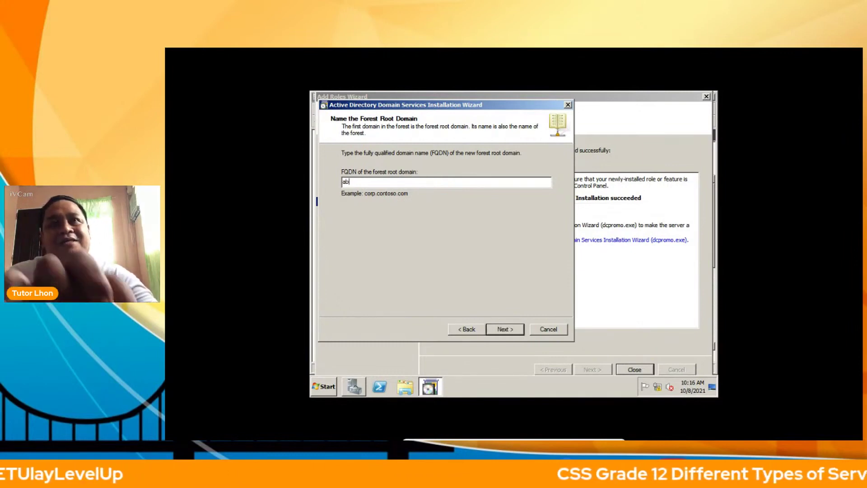
{"action": "type", "text": "c"}
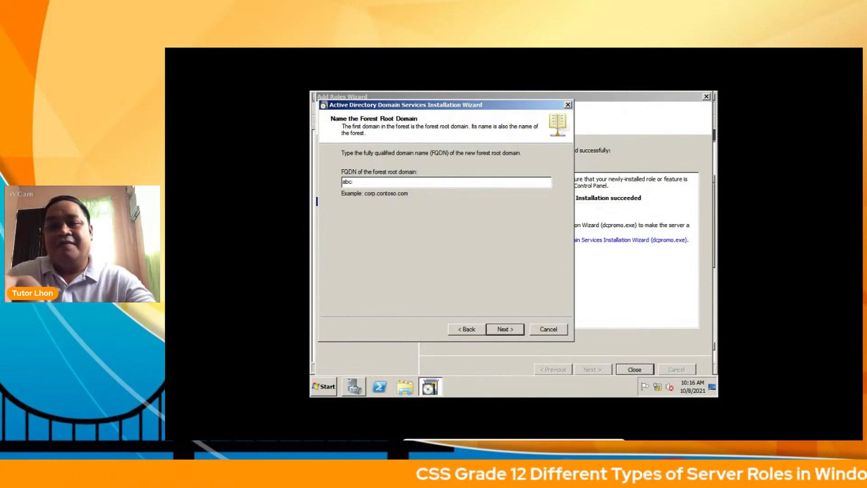
{"action": "type", "text": ".groc"}
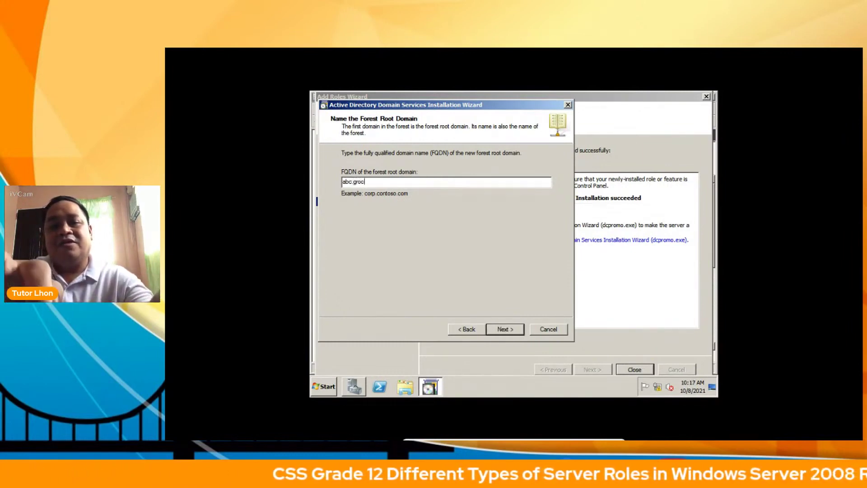
{"action": "type", "text": "ery"}
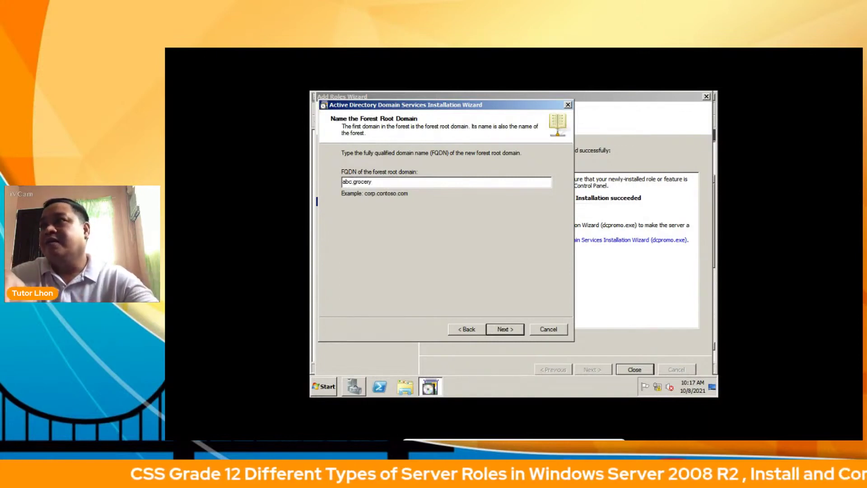
{"action": "type", "text": ".local"}
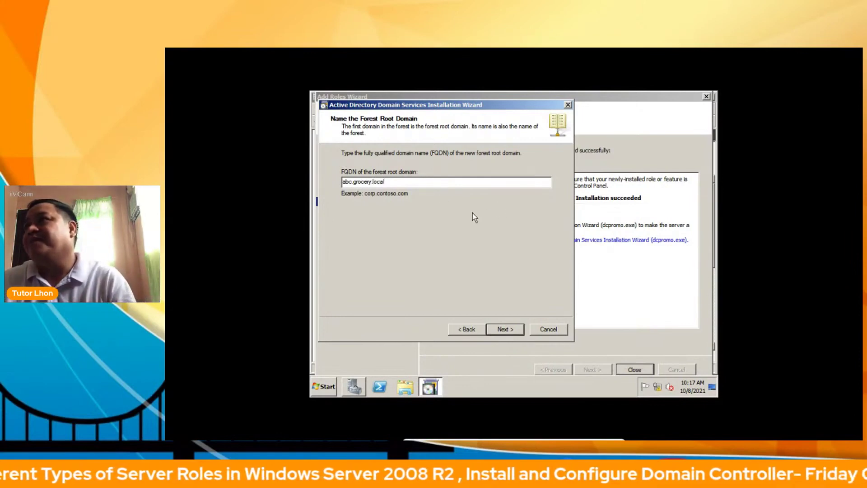
{"action": "left_click", "coordinate": [504, 330]}
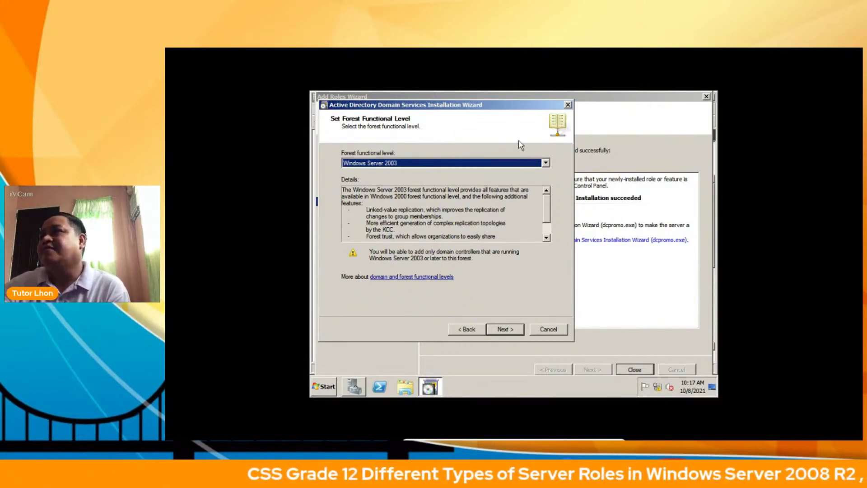
Set the forest functional level to Windows Server 2008 R2 and continue
{"action": "left_click", "coordinate": [500, 162]}
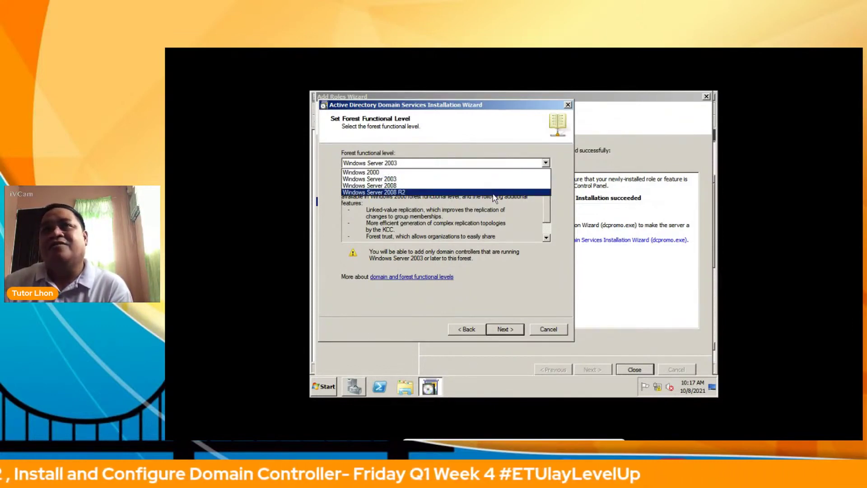
{"action": "left_click", "coordinate": [492, 193]}
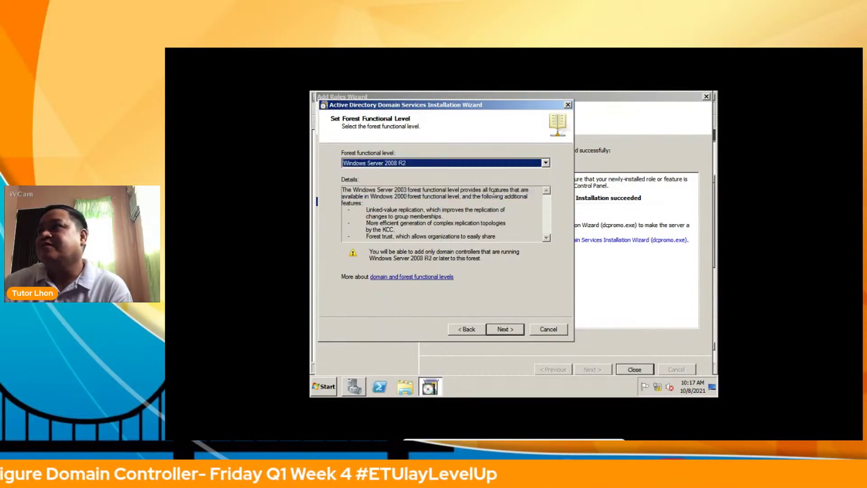
{"action": "left_click", "coordinate": [504, 329]}
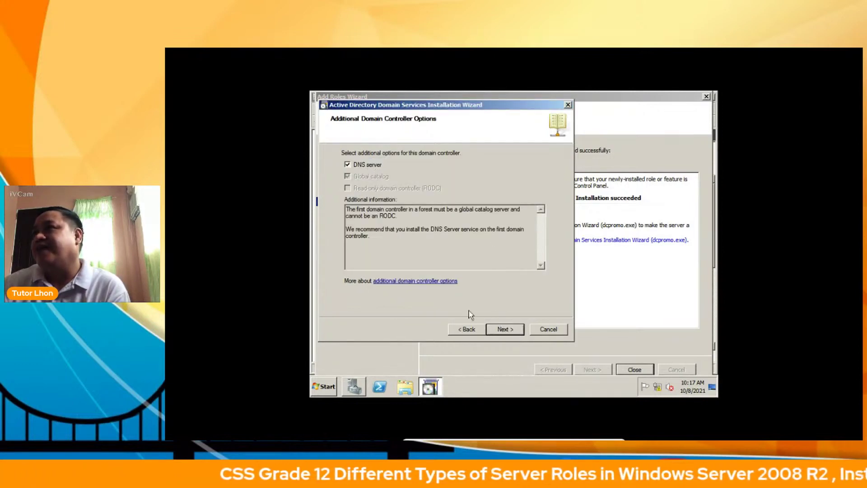
Keep the DNS server option, continuing without a DNS delegation, and accept the default database, log files and SYSVOL folders
{"action": "left_click", "coordinate": [505, 329]}
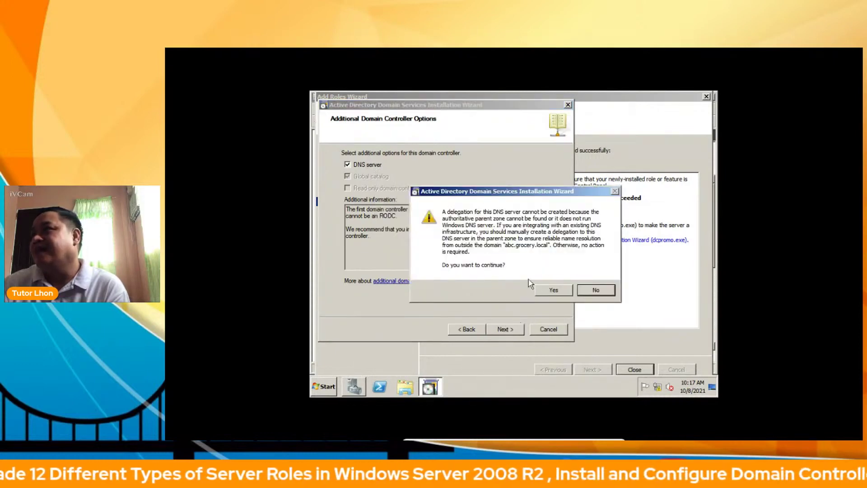
{"action": "left_click", "coordinate": [551, 290]}
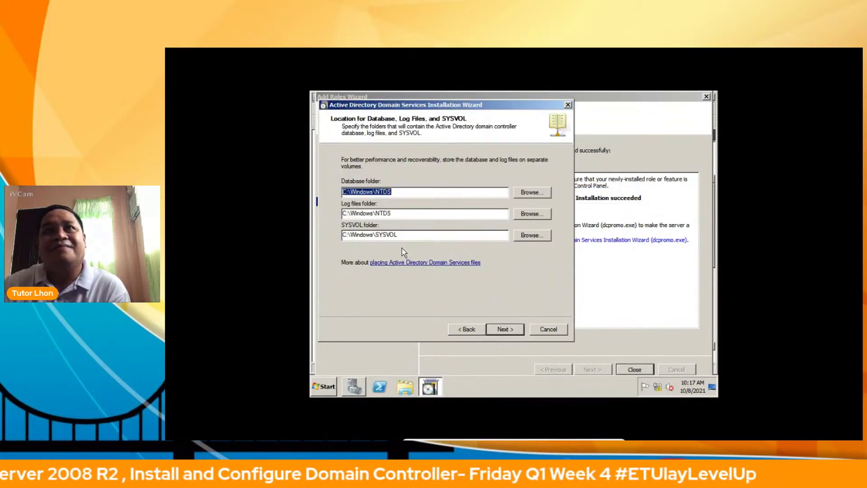
{"action": "left_click", "coordinate": [504, 330]}
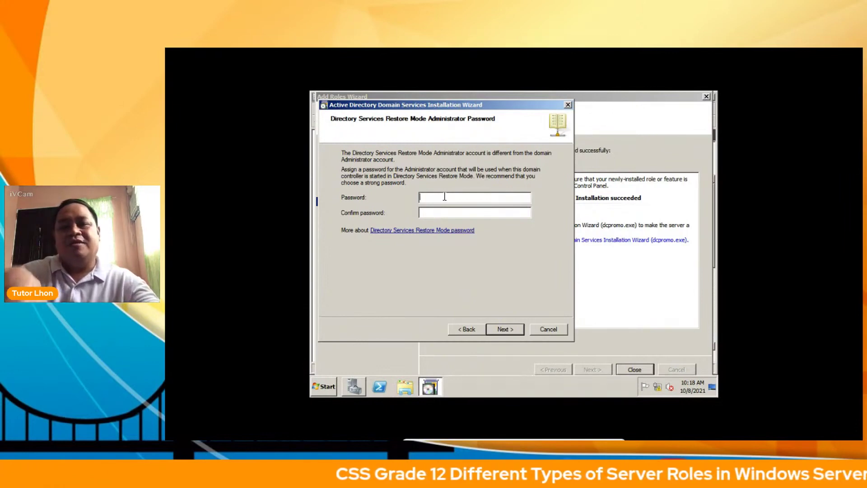
Enter and confirm the Directory Services Restore Mode administrator password, and continue to the summary
{"action": "type", "text": "*****"}
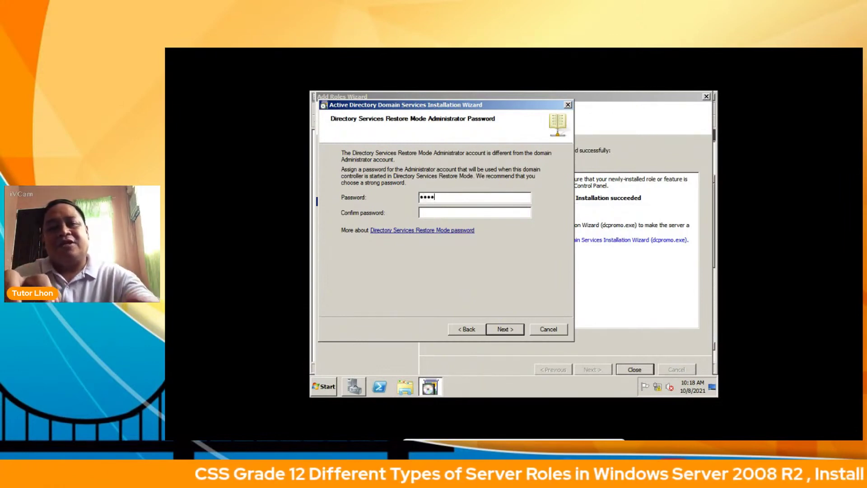
{"action": "type", "text": "***"}
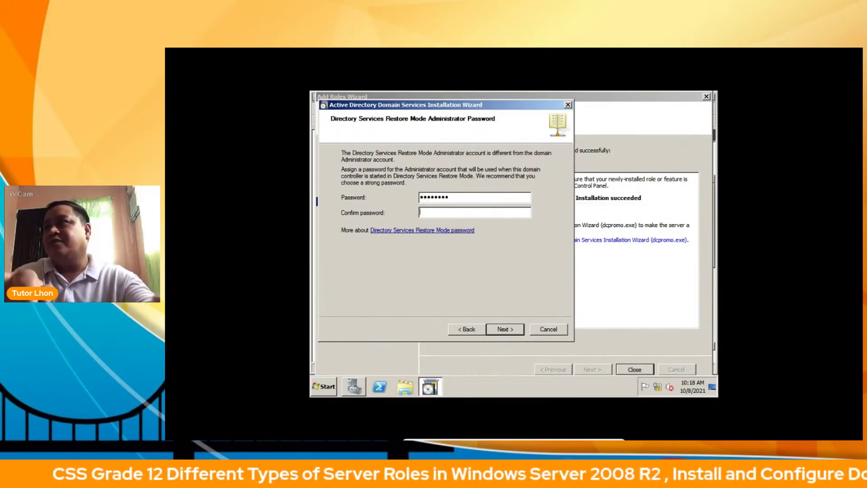
{"action": "type", "text": "********"}
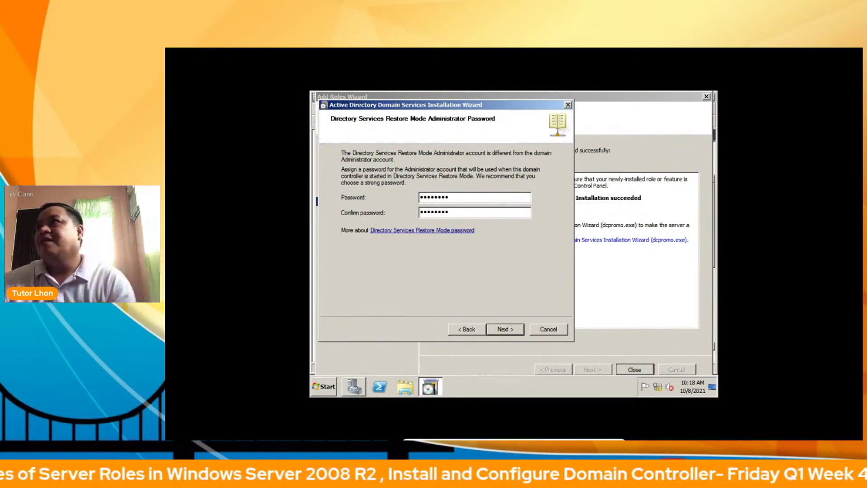
{"action": "left_click", "coordinate": [504, 330]}
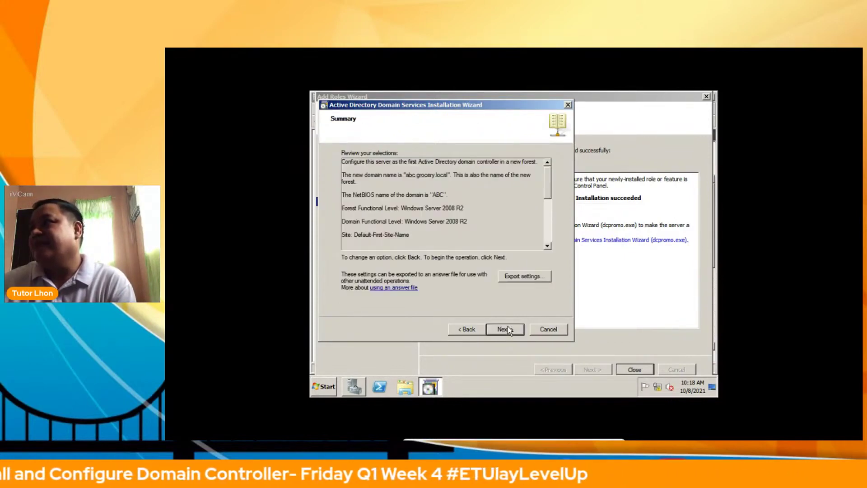
Start configuring Active Directory Domain Services with reboot on completion enabled, and return to the full-screen virtual machine
{"action": "left_click", "coordinate": [509, 330]}
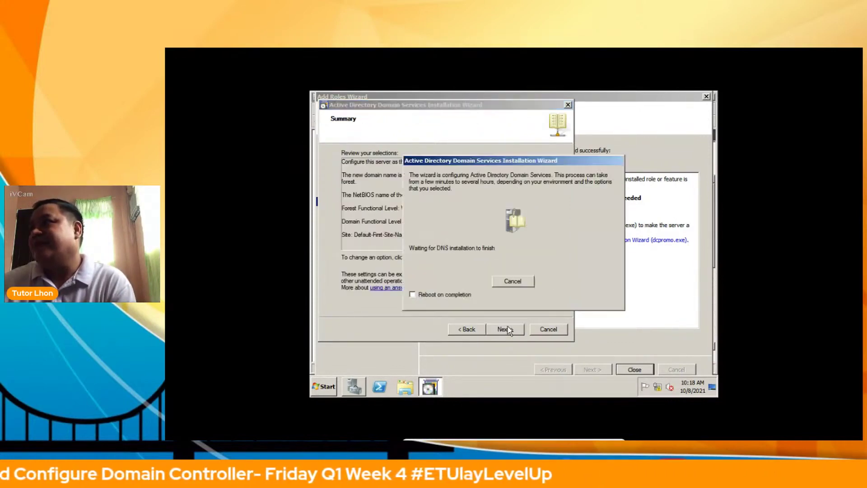
{"action": "left_click", "coordinate": [413, 294]}
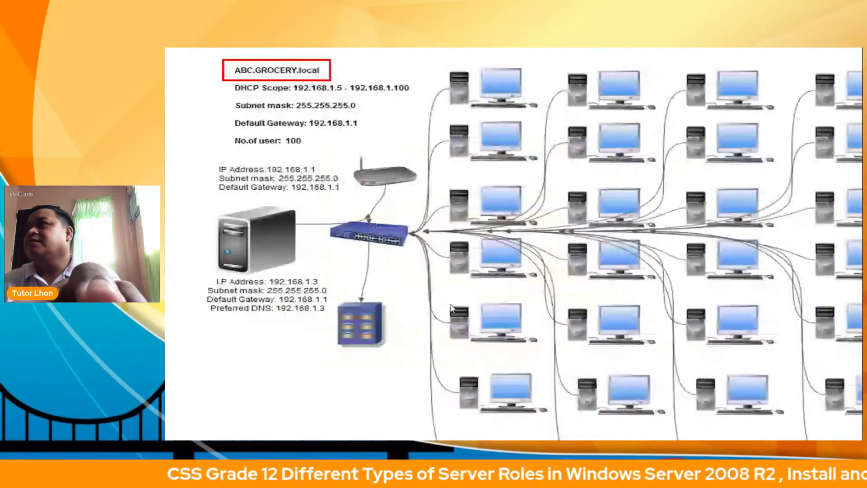
{"action": "key", "text": "alt+Tab"}
{"action": "key", "text": "ctrl+f"}
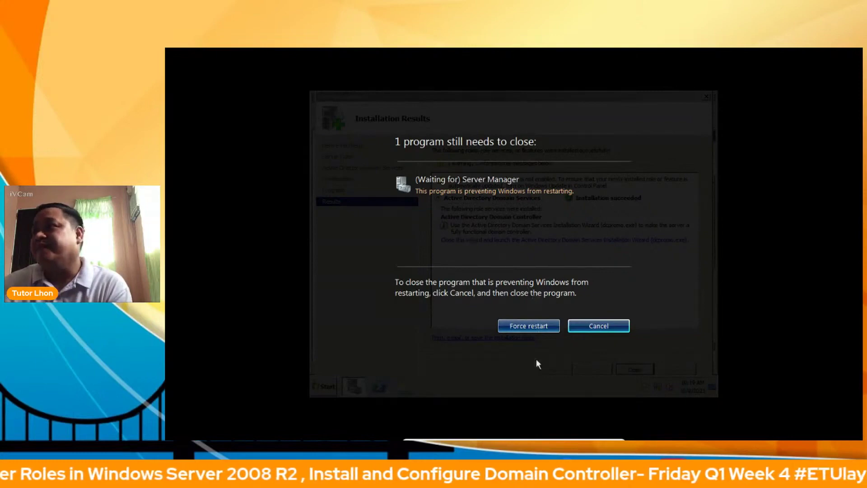
Force the server to restart despite the open Server Manager, and show the virtual machine in full screen
{"action": "left_click", "coordinate": [536, 327]}
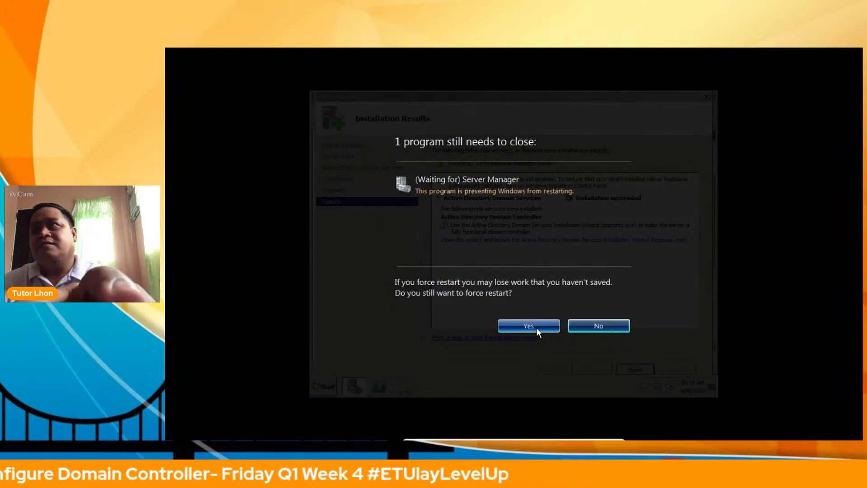
{"action": "key", "text": "ctrl+f"}
{"action": "left_click", "coordinate": [537, 327]}
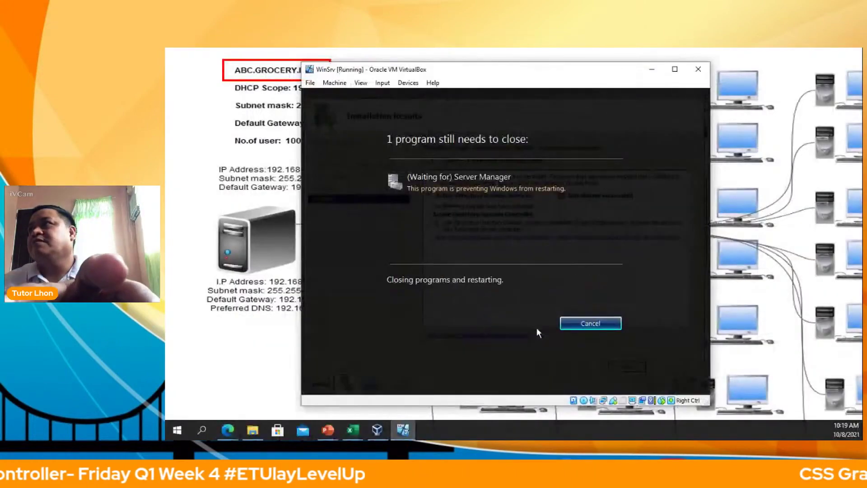
{"action": "key", "text": "alt+Tab"}
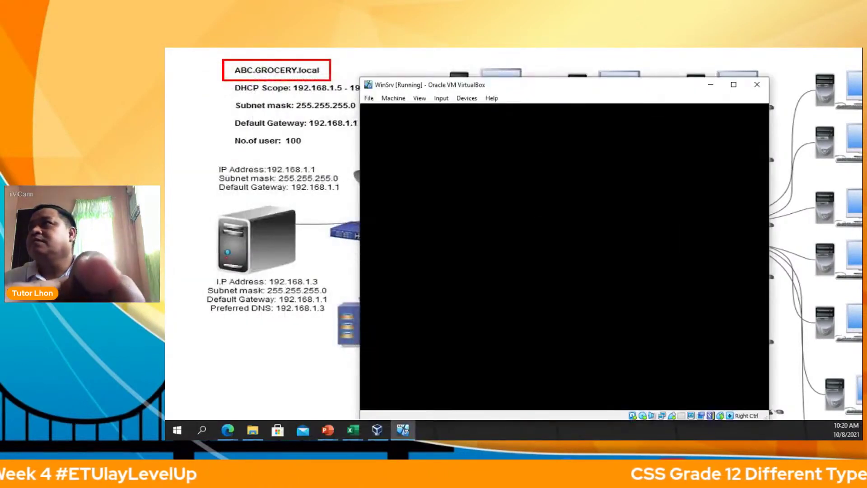
{"action": "key", "text": "Control_R+f"}
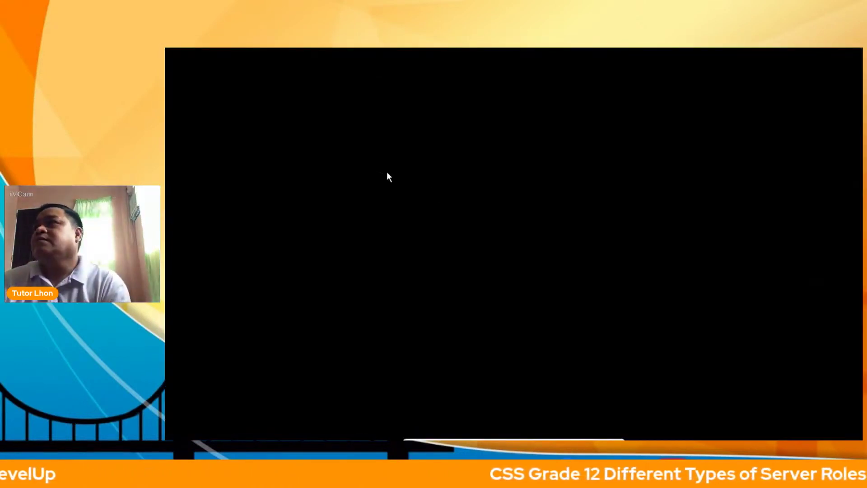